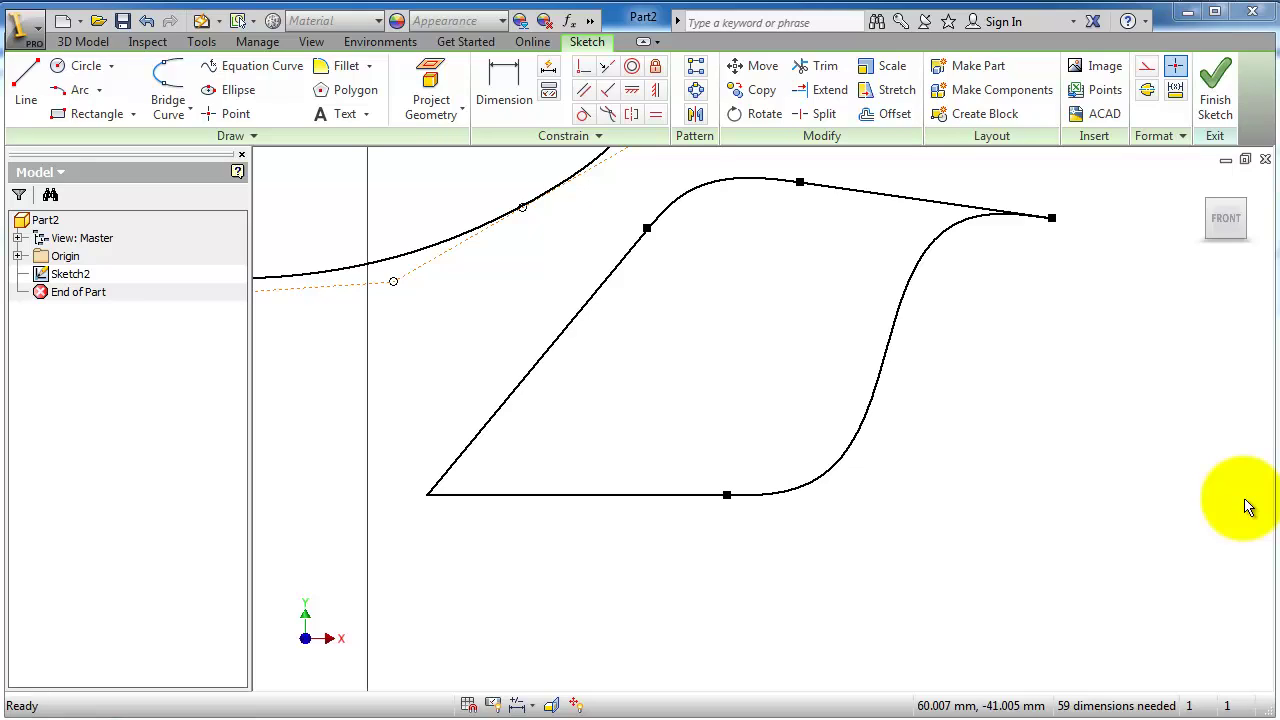
Look through the spline curve types without choosing one, and recentre the splines
{"action": "left_click", "coordinate": [197, 117]}
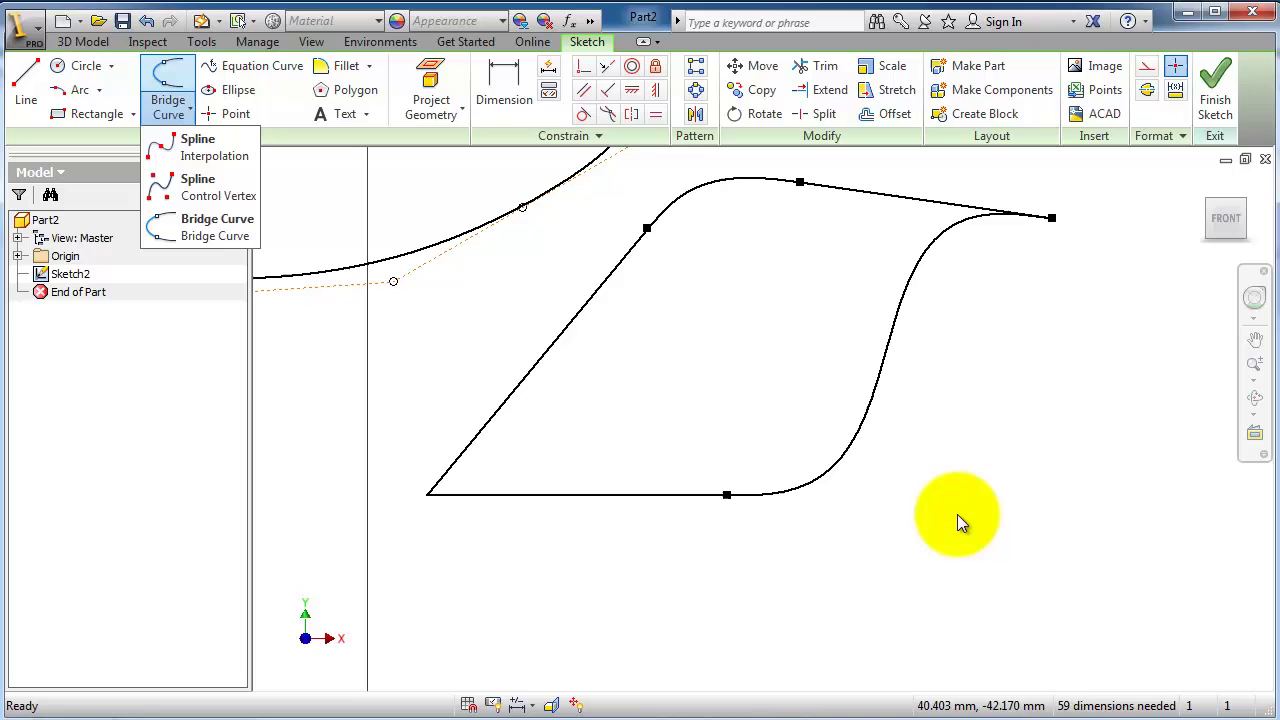
{"action": "left_click", "coordinate": [701, 385]}
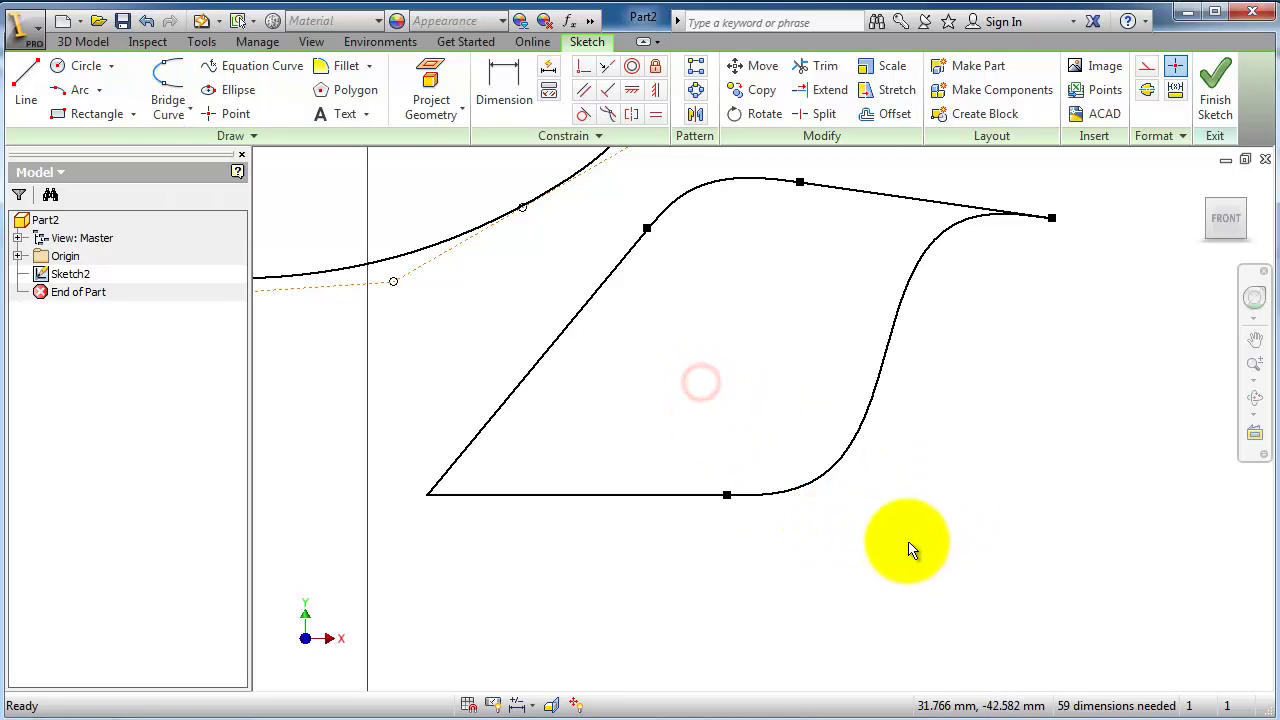
{"action": "mouse_move", "coordinate": [908, 549]}
{"action": "middle_mouse_down"}
{"action": "mouse_move", "coordinate": [750, 497]}
{"action": "mouse_move", "coordinate": [720, 522]}
{"action": "middle_mouse_up"}
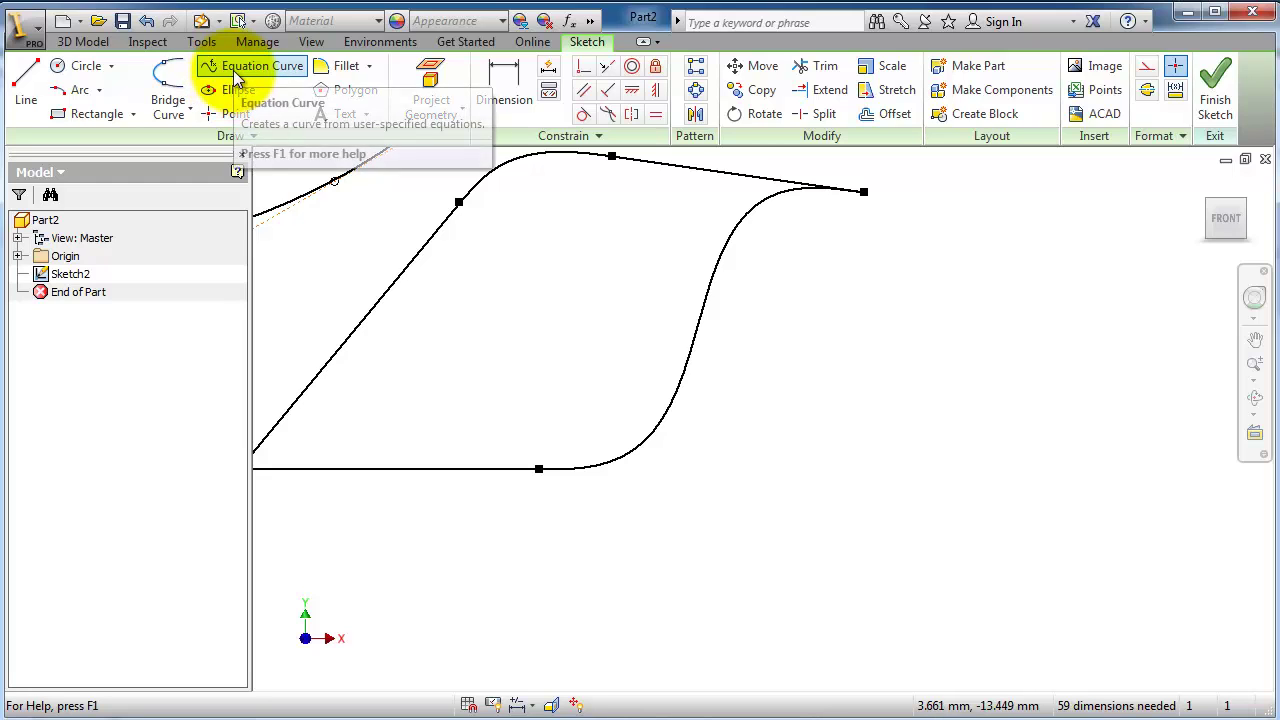
Create an equation curve with x(t)=t*t and y(t)=t over t from 0 to 30
{"action": "left_click", "coordinate": [237, 78]}
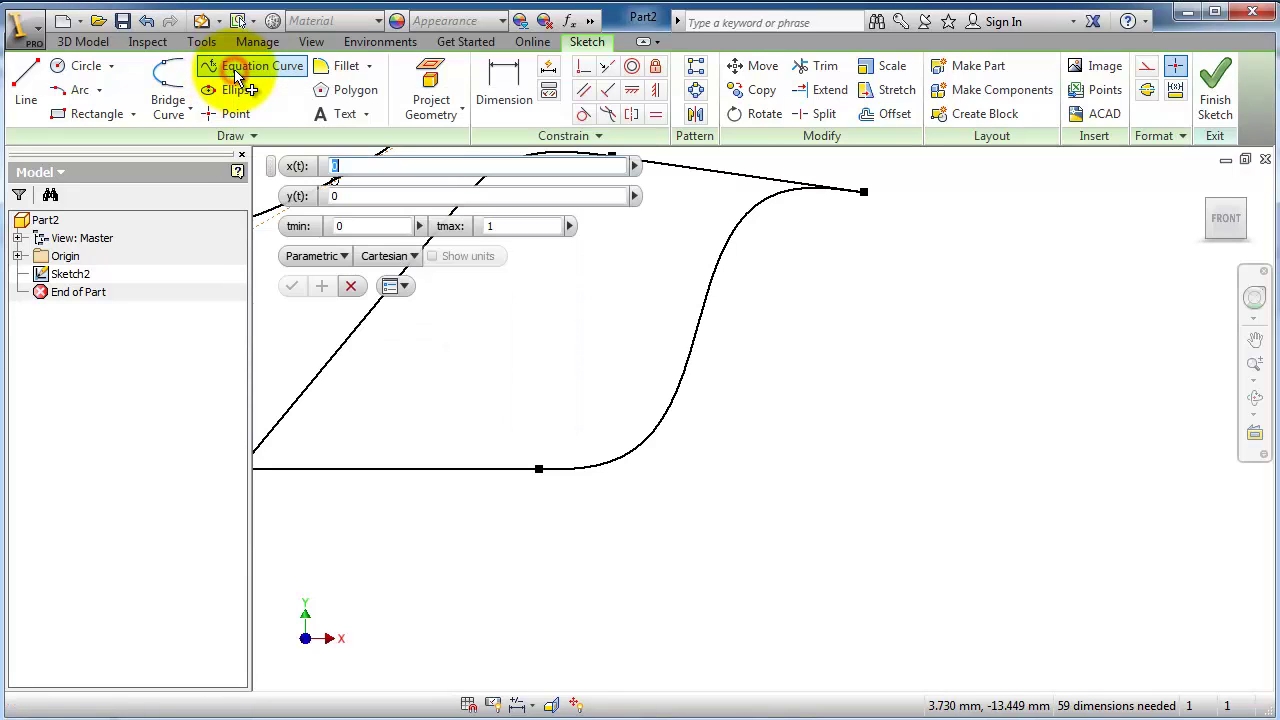
{"action": "left_click", "coordinate": [335, 167]}
{"action": "type", "text": "t*t"}
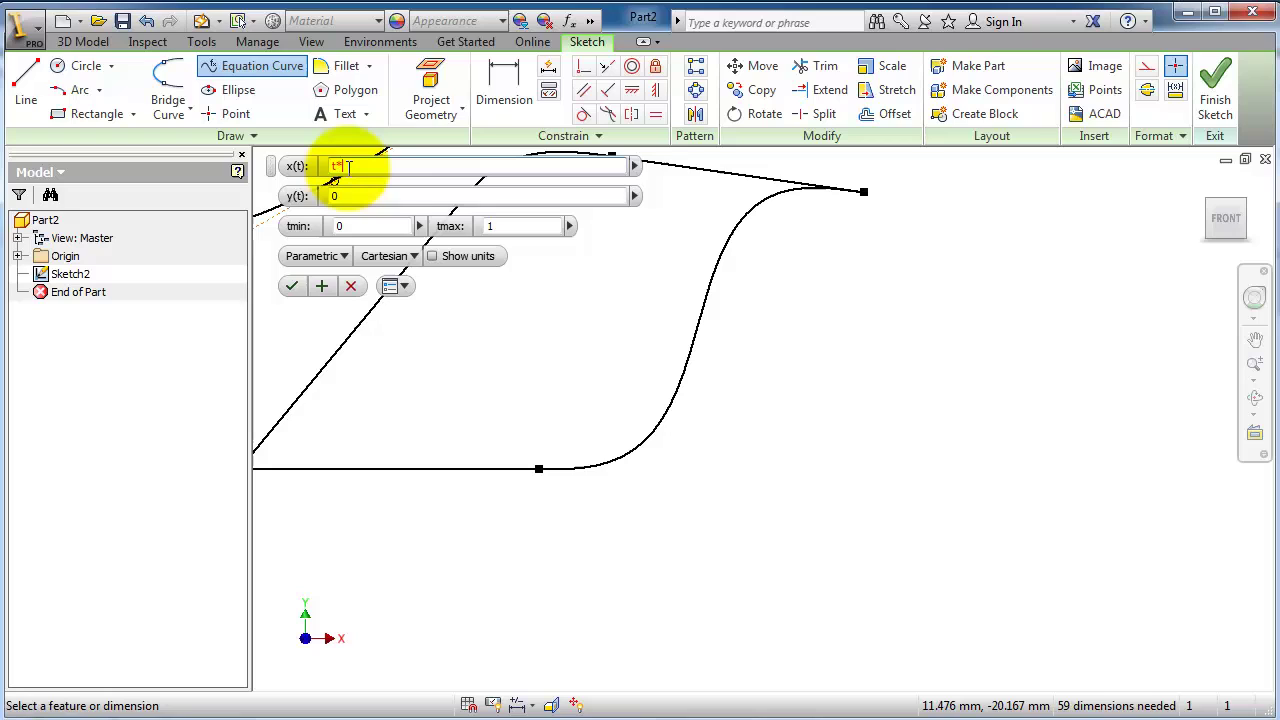
{"action": "key", "text": "Tab"}
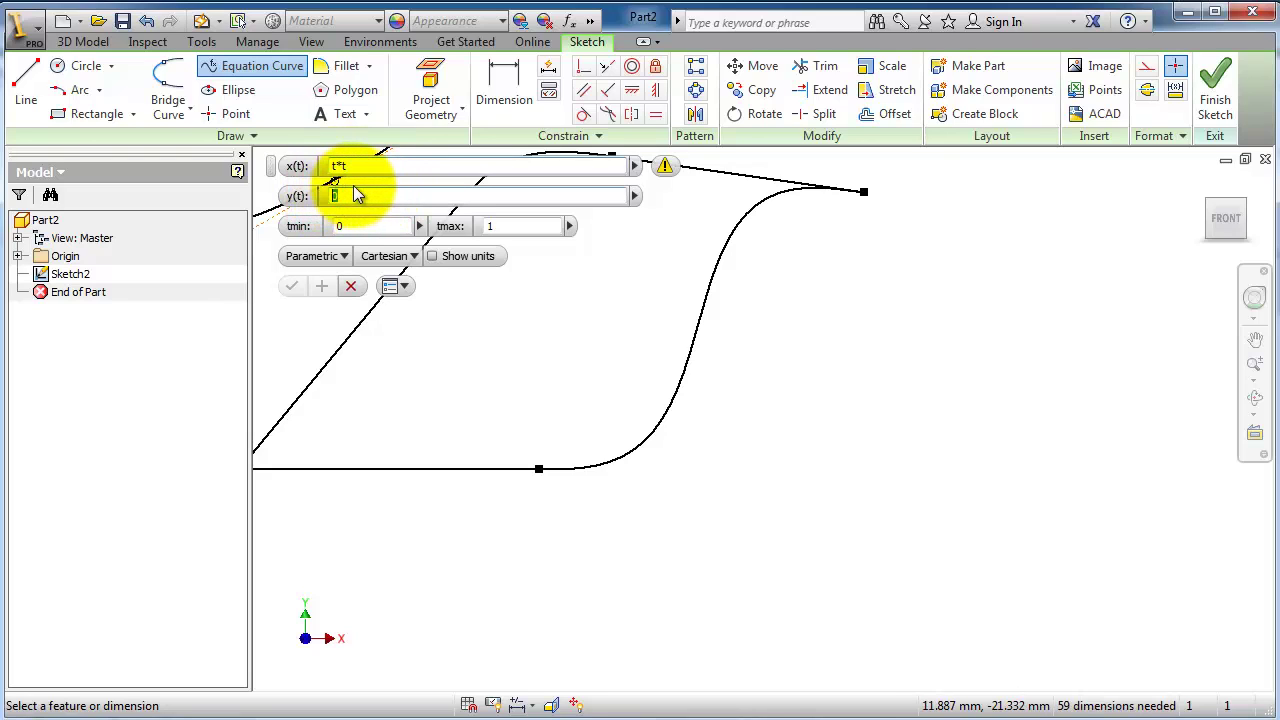
{"action": "type", "text": "t"}
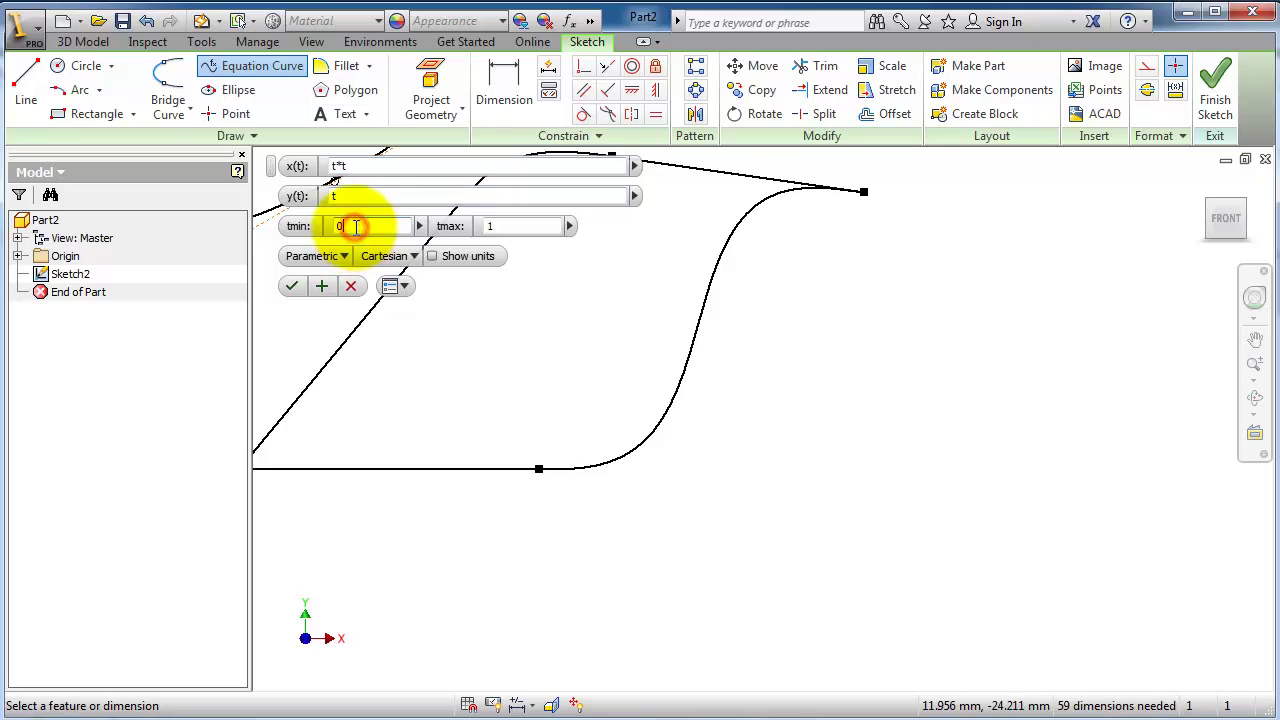
{"action": "left_click", "coordinate": [511, 227]}
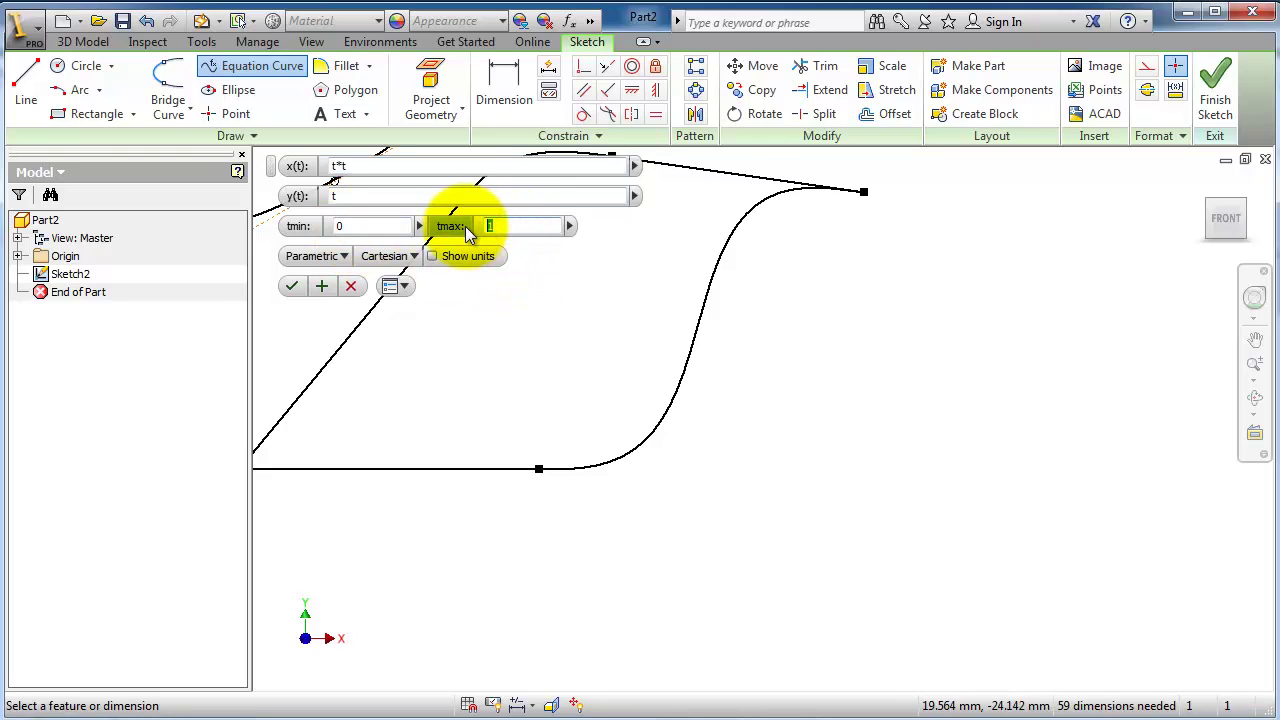
{"action": "type", "text": "30"}
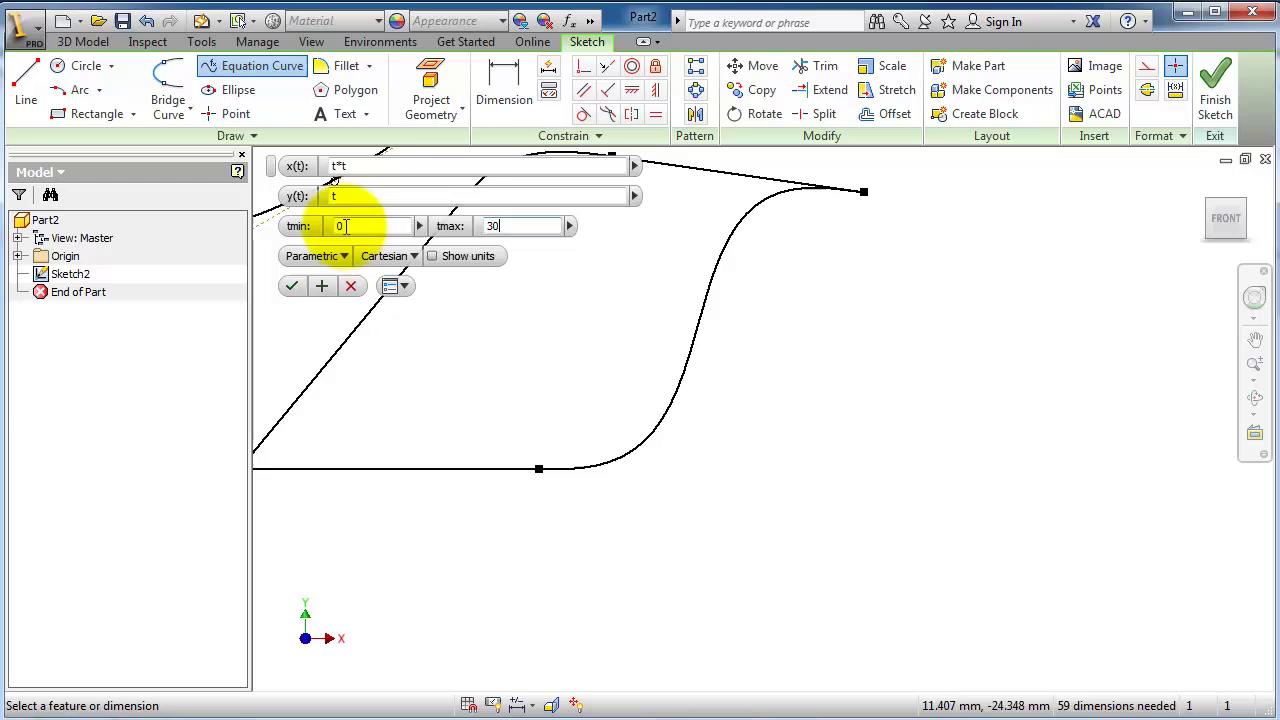
{"action": "left_click", "coordinate": [303, 289]}
Finish the equation curve, pan to the origin and shapes, and select the long curve
{"action": "left_click", "coordinate": [886, 514]}
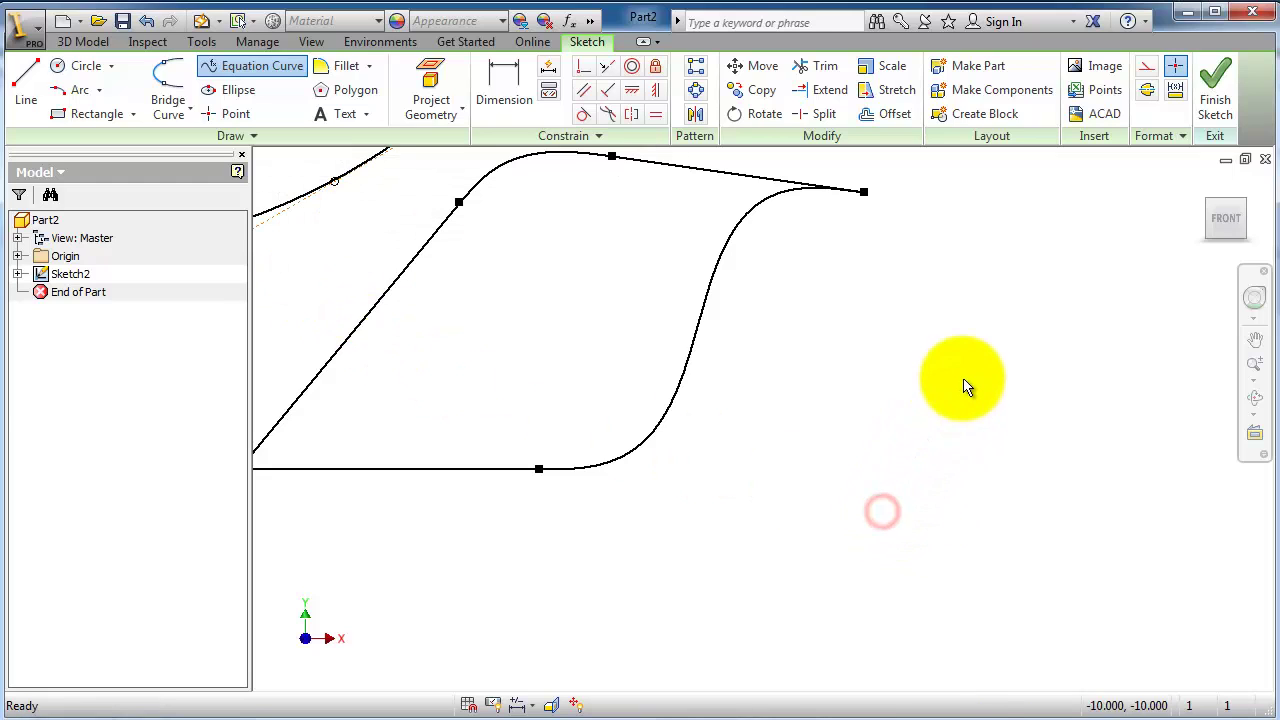
{"action": "scroll", "coordinate": [580, 294], "scroll_direction": "down", "scroll_amount": 3}
{"action": "scroll", "coordinate": [697, 306], "scroll_direction": "down", "scroll_amount": 3}
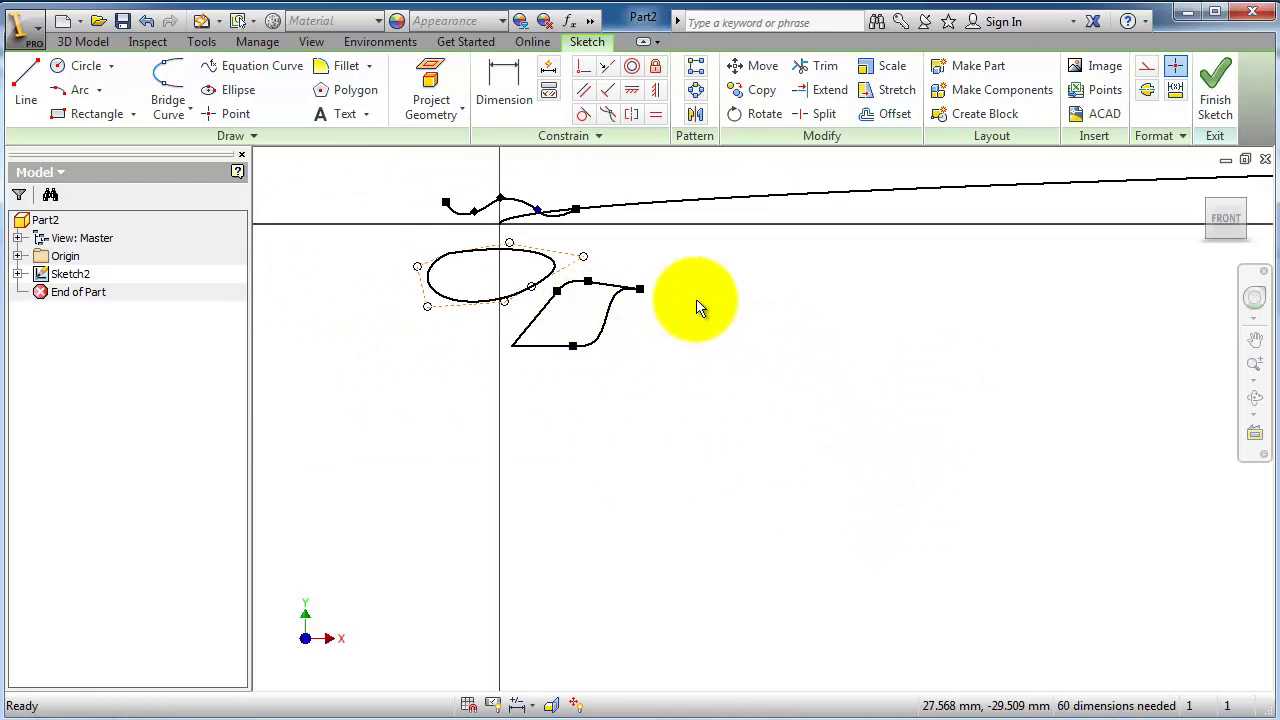
{"action": "mouse_move", "coordinate": [903, 320]}
{"action": "middle_mouse_down"}
{"action": "mouse_move", "coordinate": [629, 406]}
{"action": "mouse_move", "coordinate": [640, 417]}
{"action": "mouse_move", "coordinate": [654, 392]}
{"action": "mouse_move", "coordinate": [603, 407]}
{"action": "mouse_move", "coordinate": [663, 378]}
{"action": "middle_mouse_up"}
{"action": "scroll", "coordinate": [632, 408], "scroll_direction": "down", "scroll_amount": 2}
{"action": "scroll", "coordinate": [706, 428], "scroll_direction": "up", "scroll_amount": 2}
{"action": "left_click", "coordinate": [578, 303]}
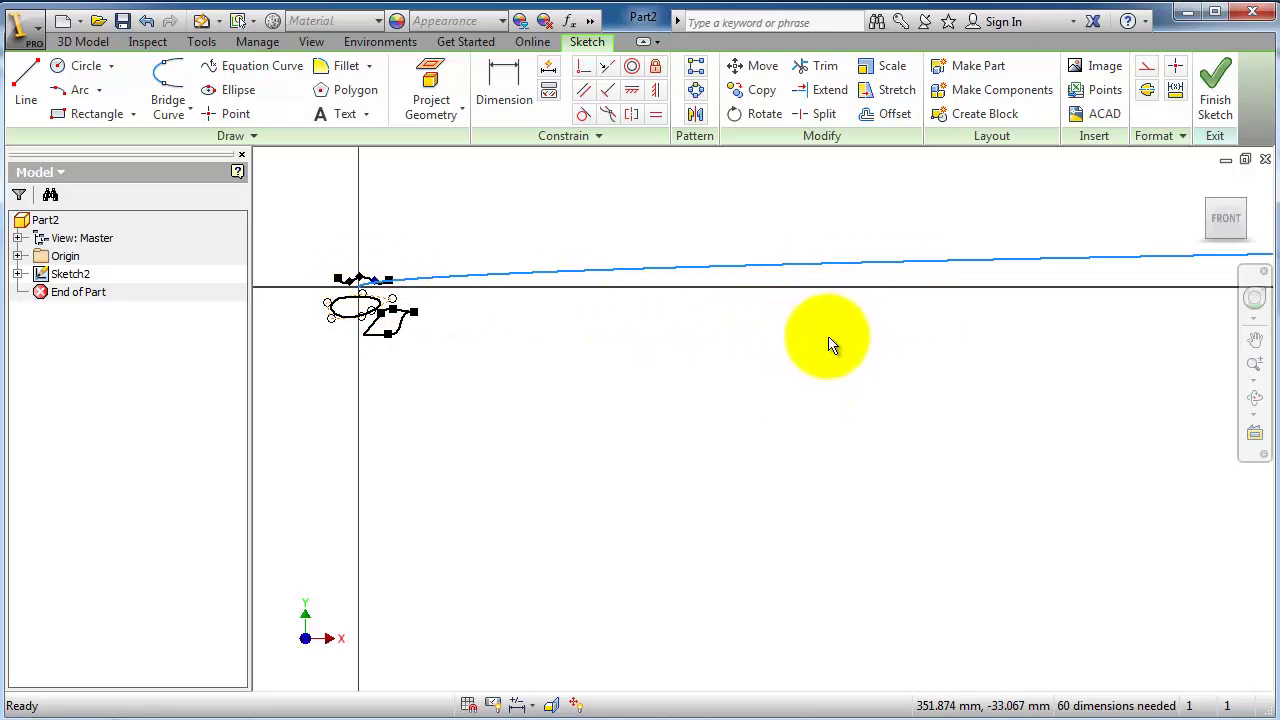
Pan and zoom to frame the curve's start at the origin beside the splines
{"action": "middle_click_drag", "start_coordinate": [846, 368], "coordinate": [652, 441]}
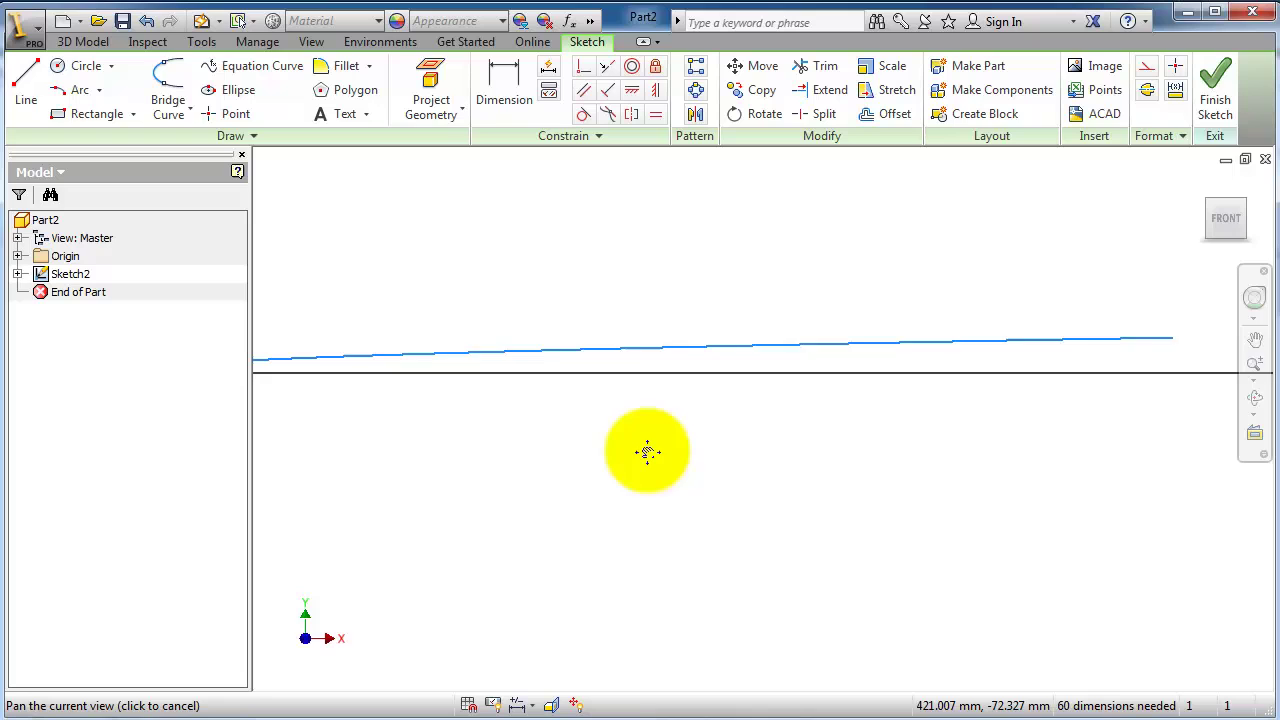
{"action": "left_click_drag", "start_coordinate": [652, 441], "coordinate": [845, 362]}
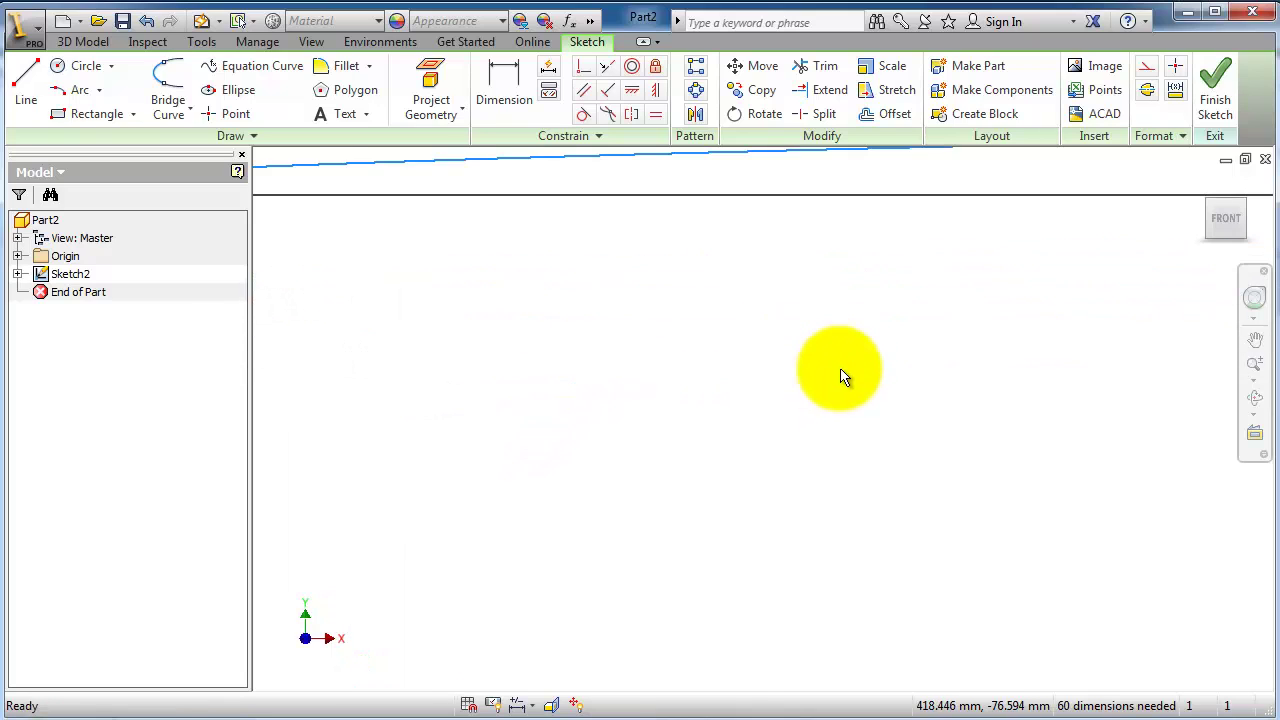
{"action": "mouse_move", "coordinate": [845, 362]}
{"action": "middle_mouse_down"}
{"action": "mouse_move", "coordinate": [877, 440]}
{"action": "mouse_move", "coordinate": [714, 423]}
{"action": "mouse_move", "coordinate": [652, 300]}
{"action": "mouse_move", "coordinate": [786, 349]}
{"action": "mouse_move", "coordinate": [500, 277]}
{"action": "mouse_move", "coordinate": [886, 414]}
{"action": "middle_mouse_up"}
{"action": "mouse_move", "coordinate": [400, 303]}
{"action": "middle_mouse_down"}
{"action": "mouse_move", "coordinate": [726, 409]}
{"action": "mouse_move", "coordinate": [700, 406]}
{"action": "mouse_move", "coordinate": [880, 414]}
{"action": "middle_mouse_up"}
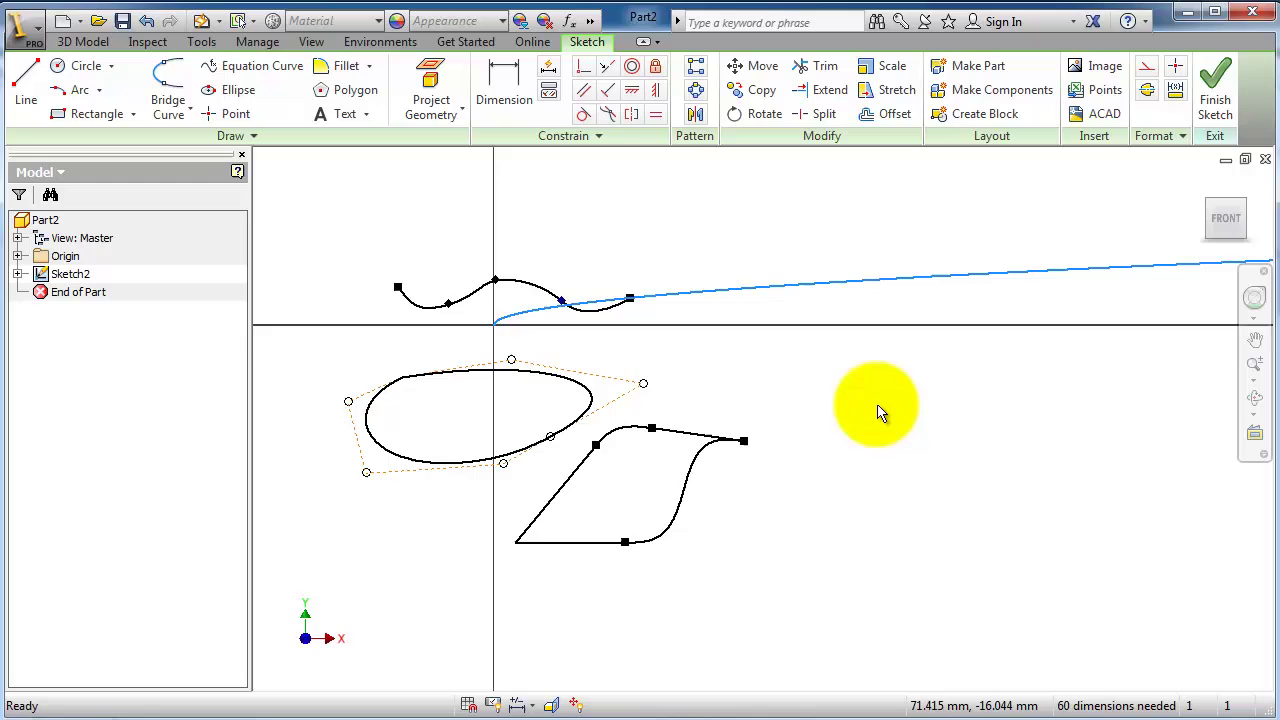
{"action": "scroll", "coordinate": [789, 400], "scroll_direction": "up", "scroll_amount": 3}
{"action": "mouse_move", "coordinate": [789, 400]}
{"action": "middle_mouse_down"}
{"action": "mouse_move", "coordinate": [897, 329]}
{"action": "mouse_move", "coordinate": [1000, 334]}
{"action": "middle_mouse_up"}
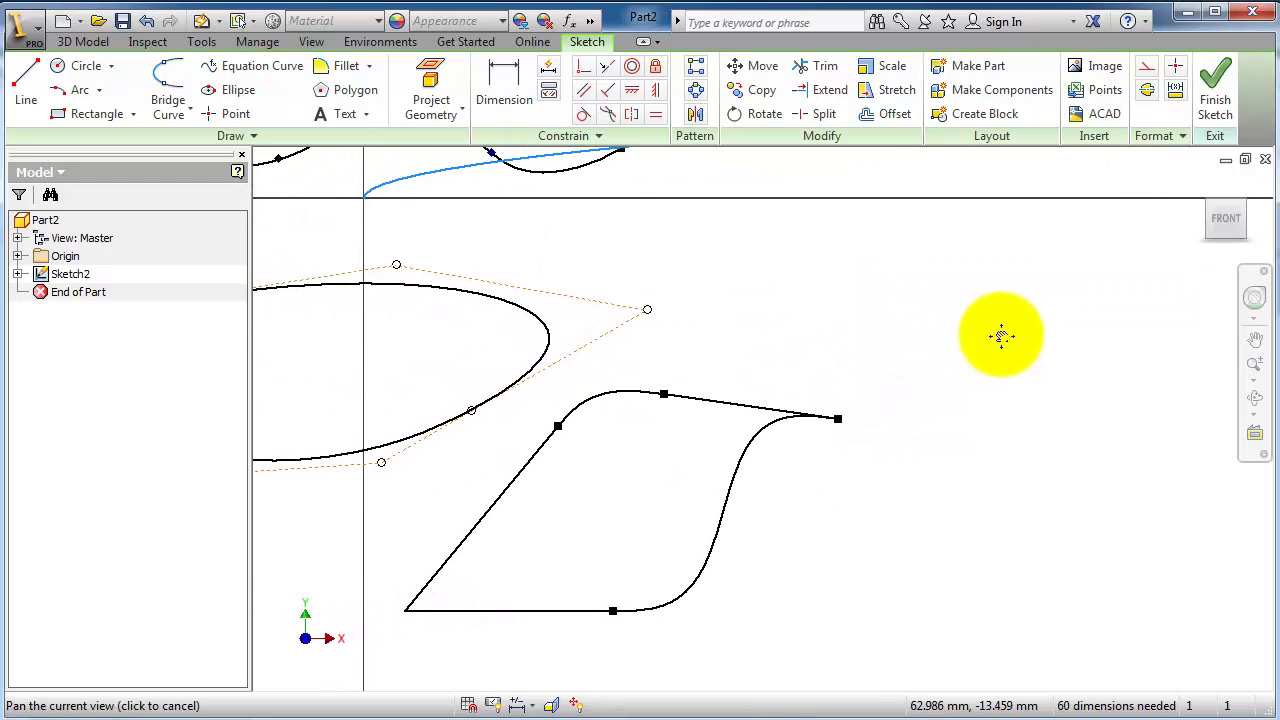
{"action": "scroll", "coordinate": [990, 336], "scroll_direction": "down", "scroll_amount": 3}
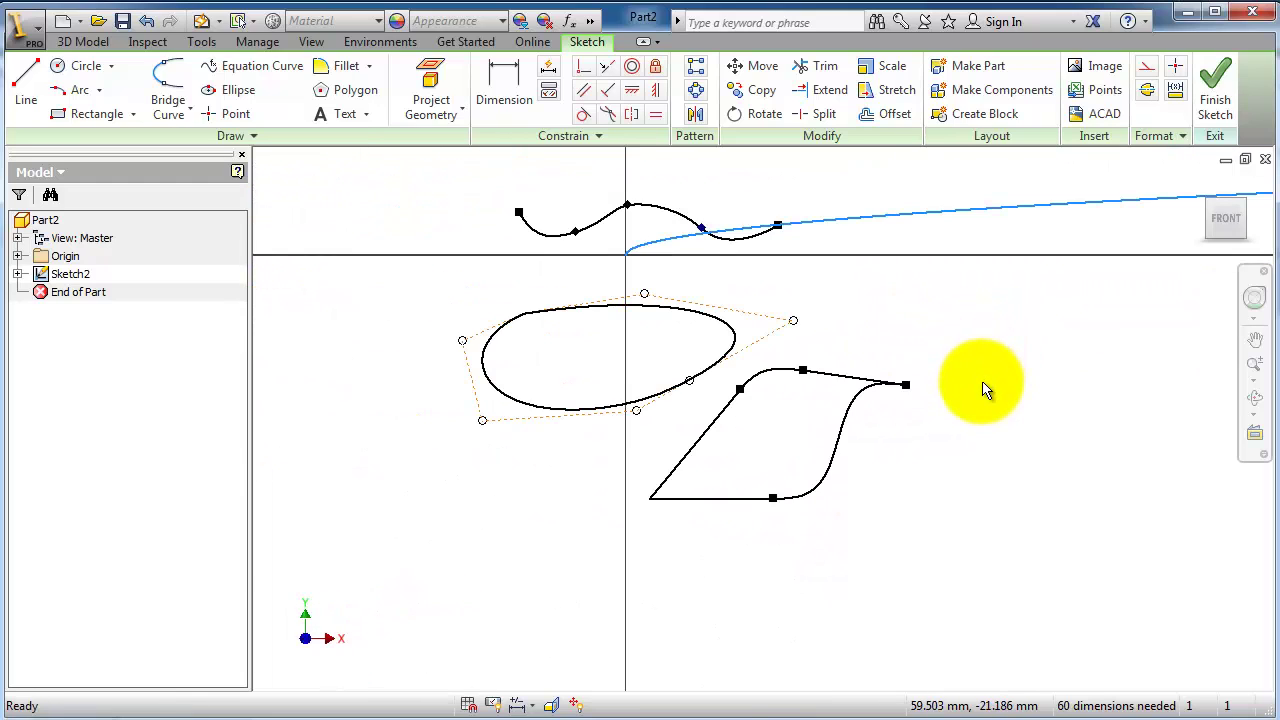